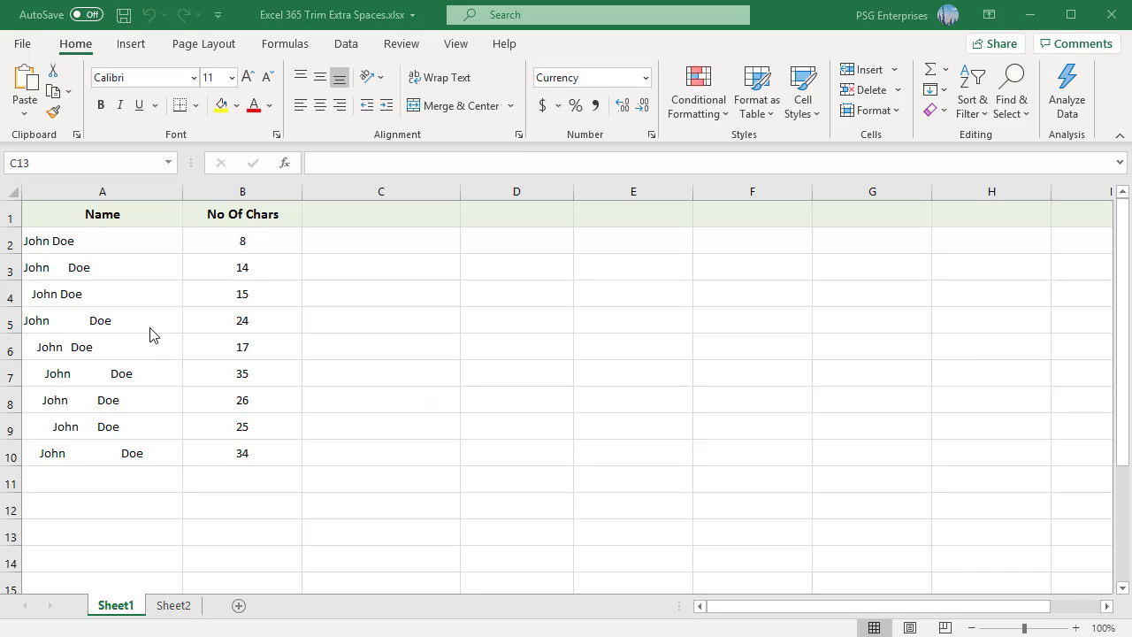
# Step: Inspect the LEN formula in cell B2, and insert a blank column before No Of Chars
pyautogui.doubleClick(273, 241)
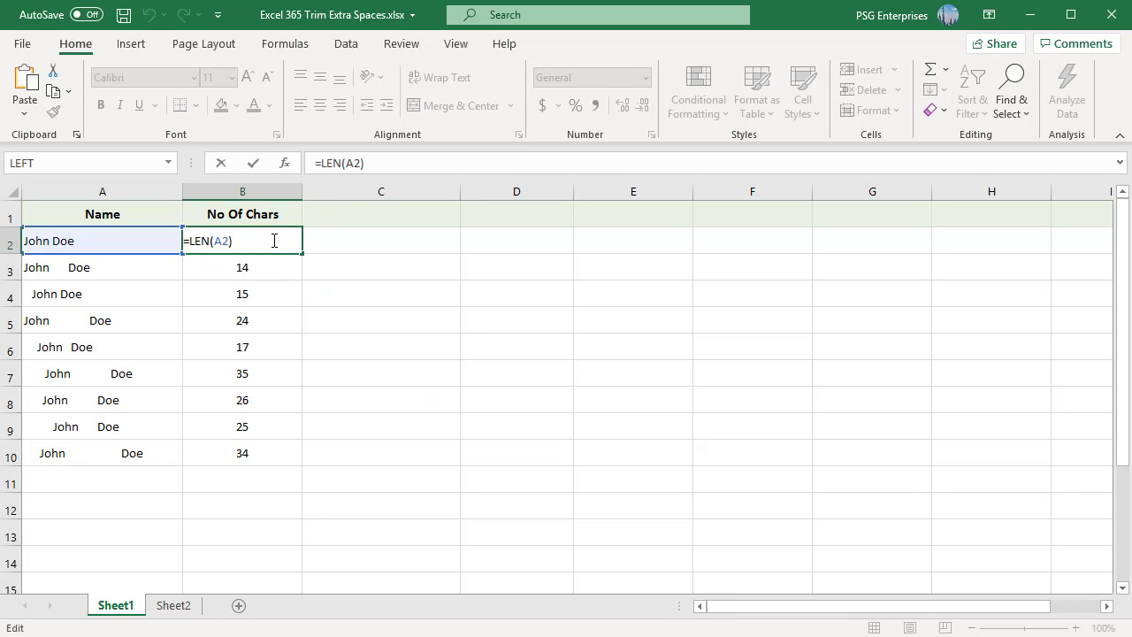
pyautogui.press('Escape')
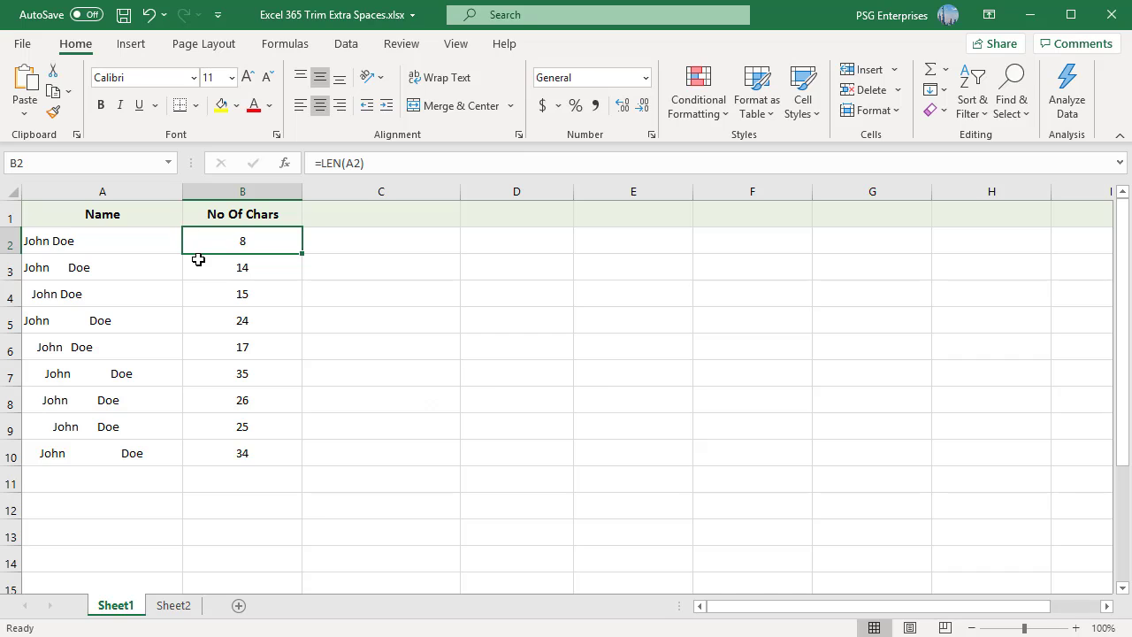
pyautogui.rightClick(205, 196)
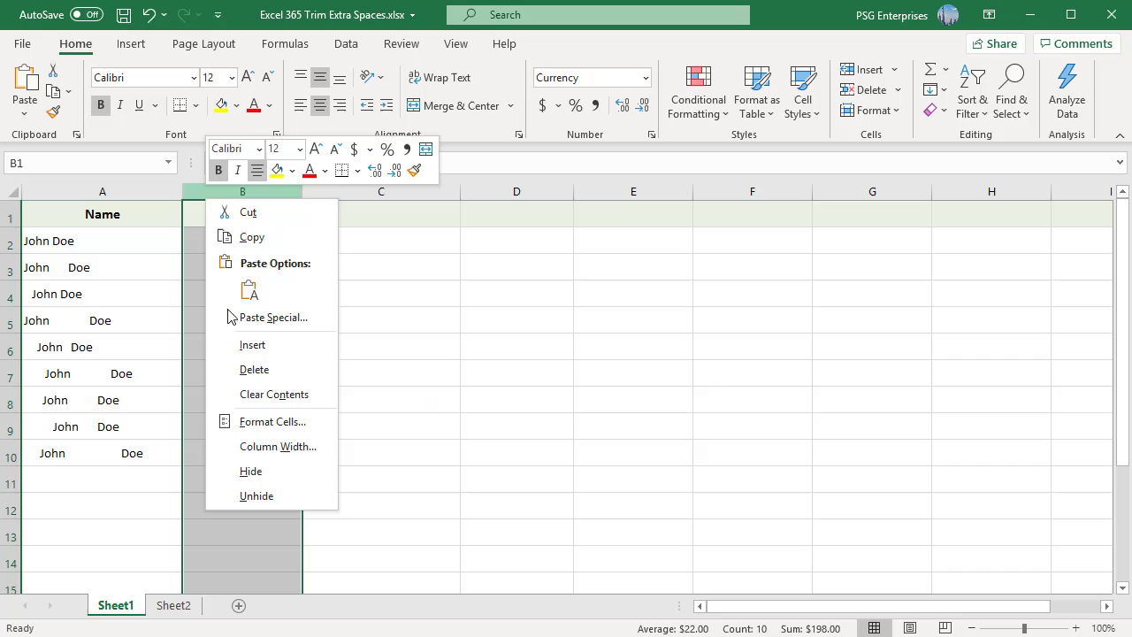
pyautogui.click(251, 345)
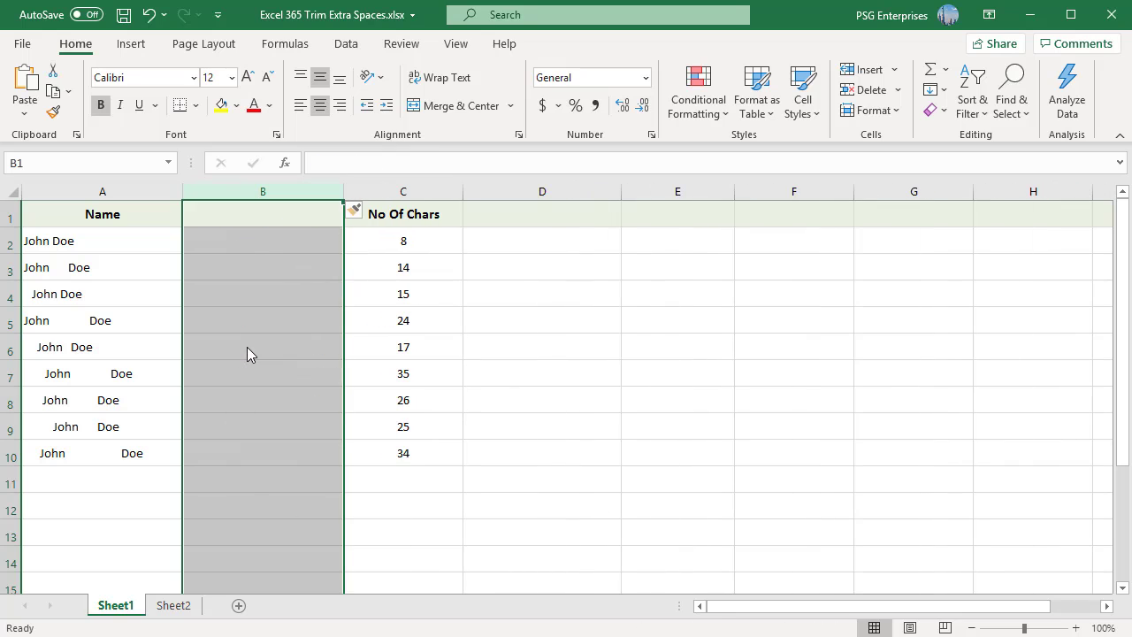
# Step: Enter =TRIM(A2) in cell B2 of the blank column and fill the formula down to B10
pyautogui.doubleClick(272, 241)
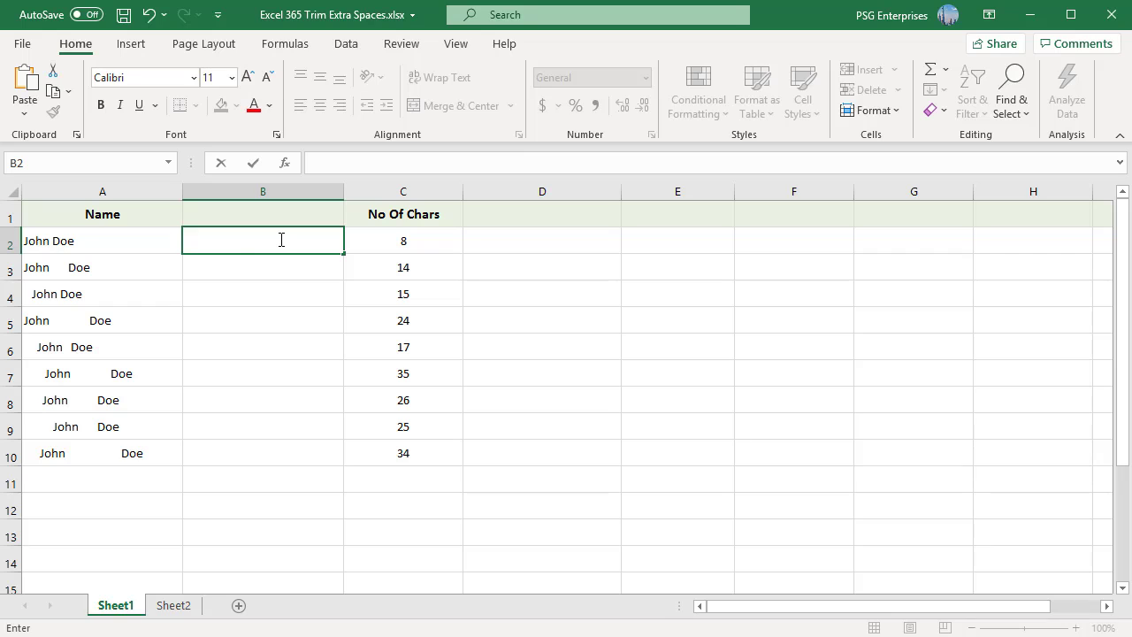
pyautogui.write('=TRIM(')
pyautogui.click(144, 240)
pyautogui.write(')')
pyautogui.press('Return')
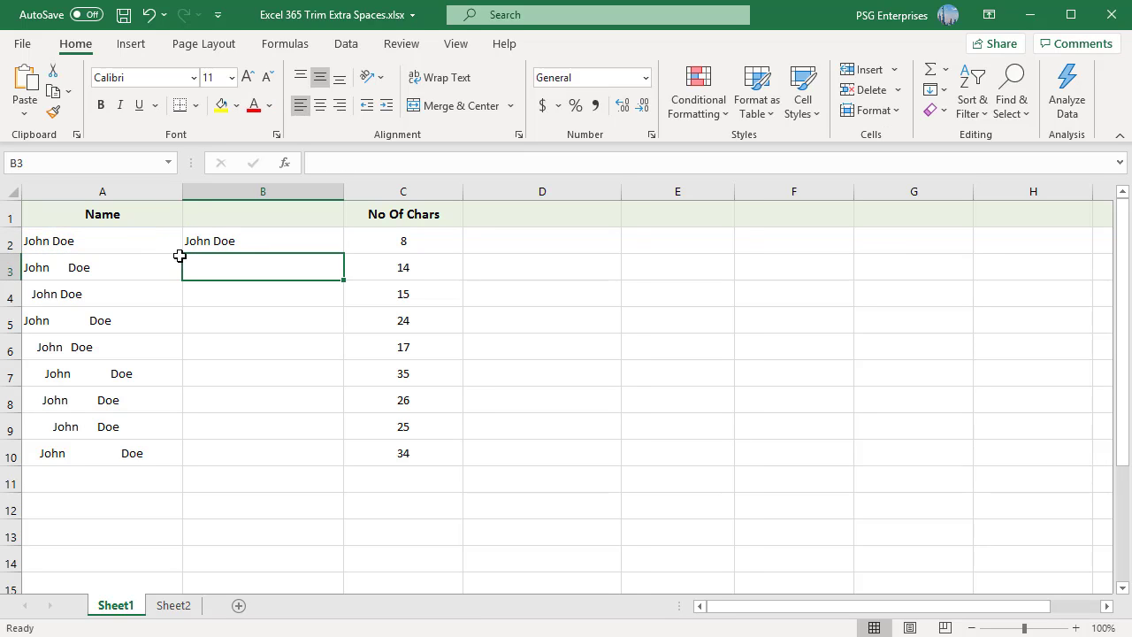
pyautogui.click(237, 242)
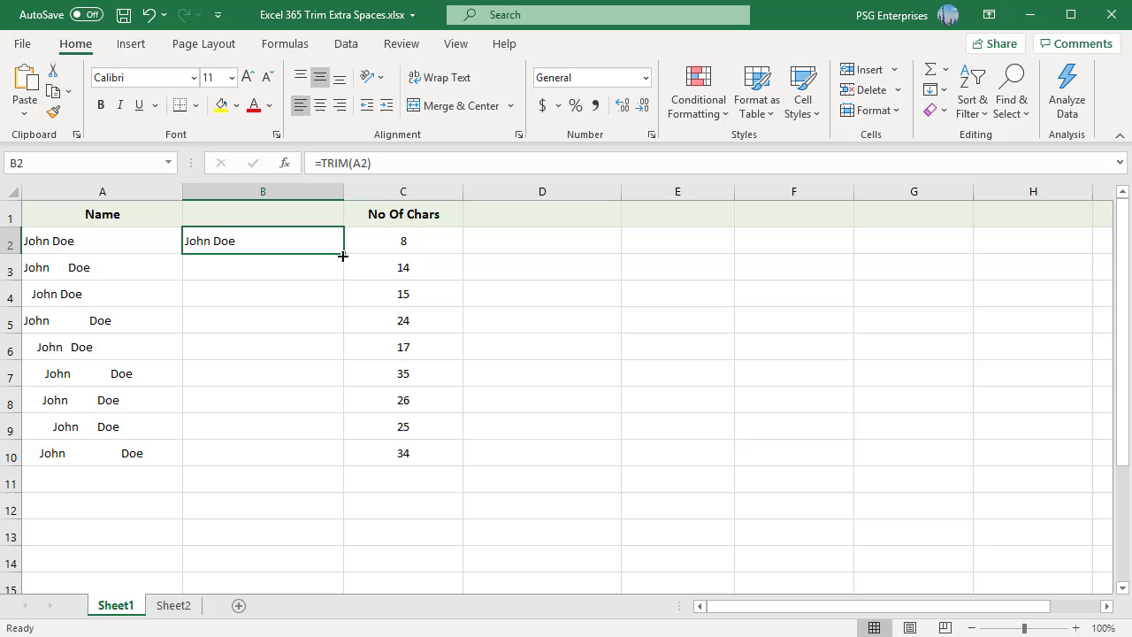
pyautogui.moveTo(343, 255); pyautogui.dragTo(340, 467)
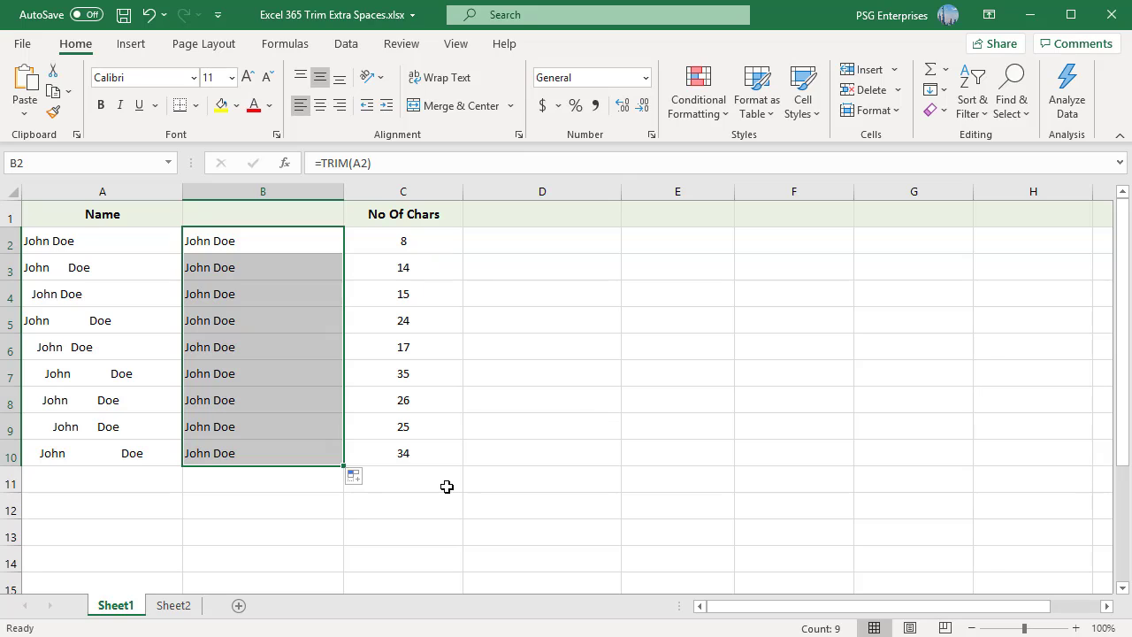
pyautogui.click(214, 214)
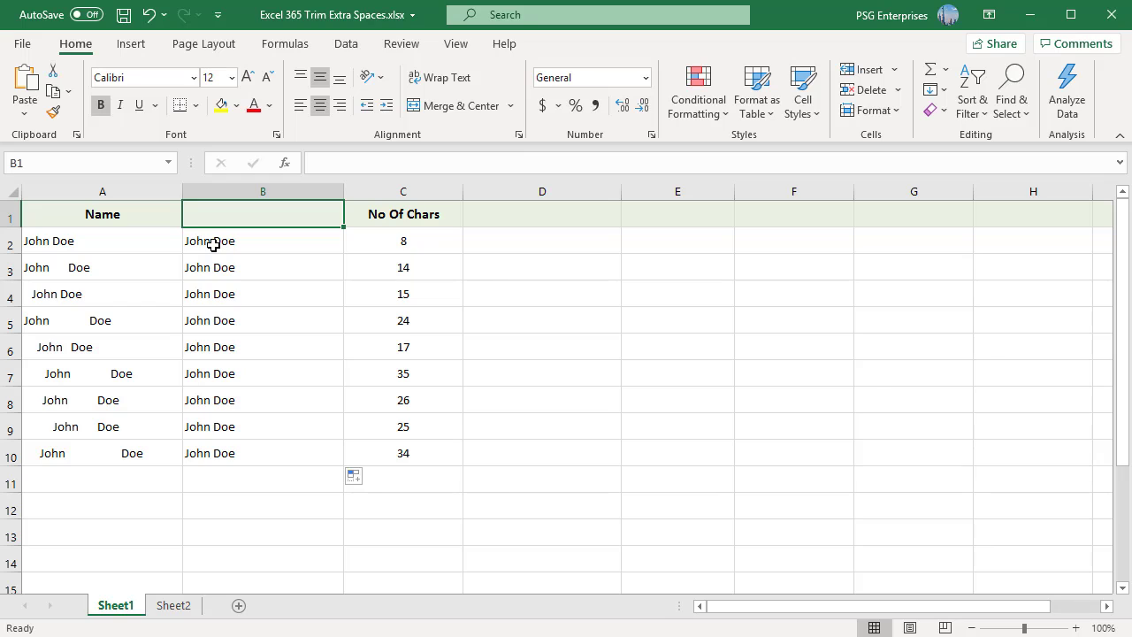
# Step: Copy the trimmed names in B2:B10 and paste them as values over the Name column starting at A2
pyautogui.click(213, 246)
pyautogui.keyDown('shift'); pyautogui.click(221, 455); pyautogui.keyUp('shift')
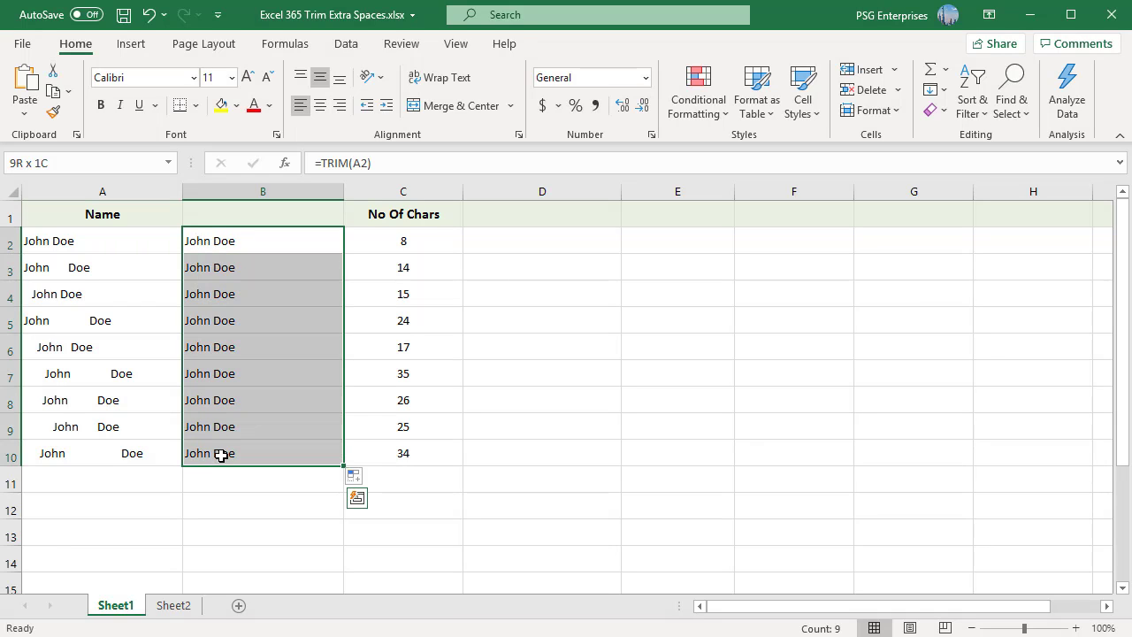
pyautogui.rightClick(201, 392)
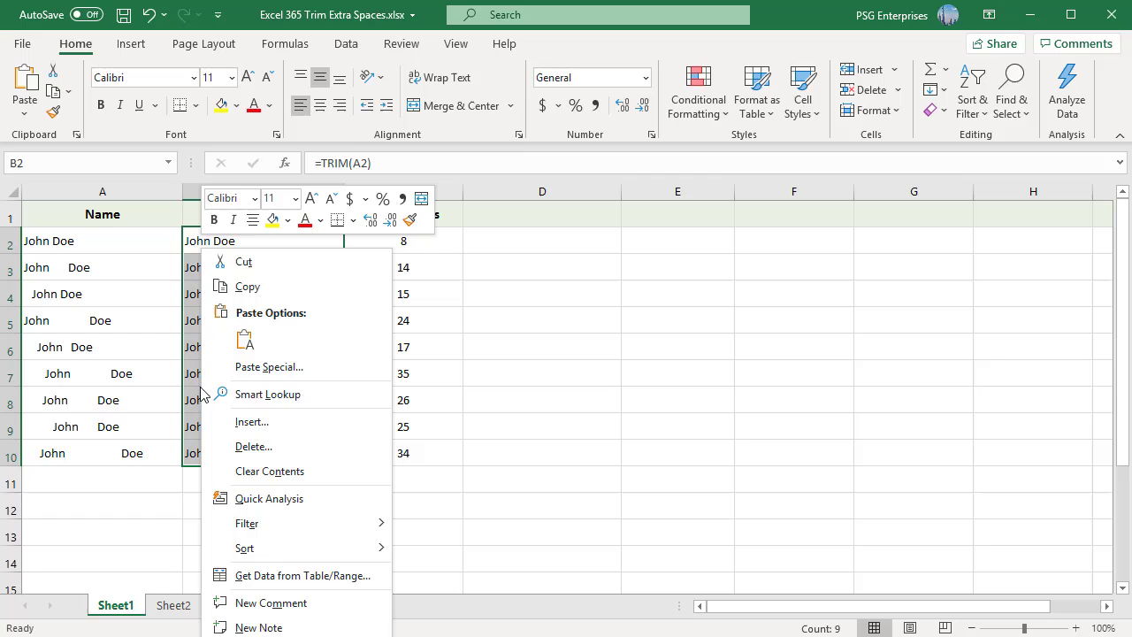
pyautogui.click(248, 288)
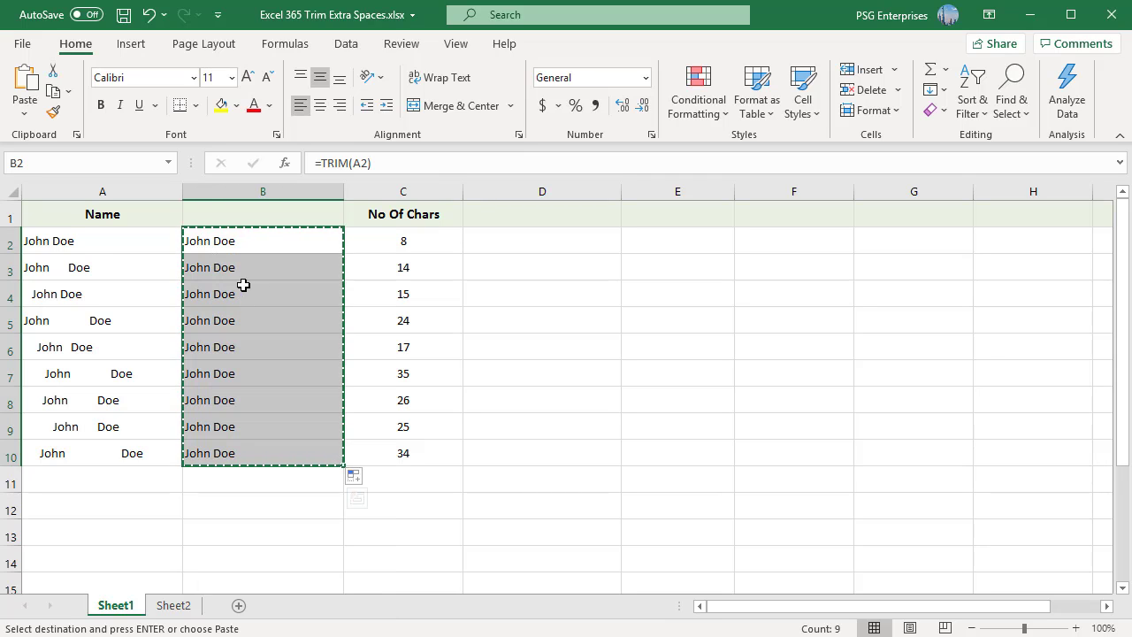
pyautogui.click(92, 245)
pyautogui.rightClick(89, 249)
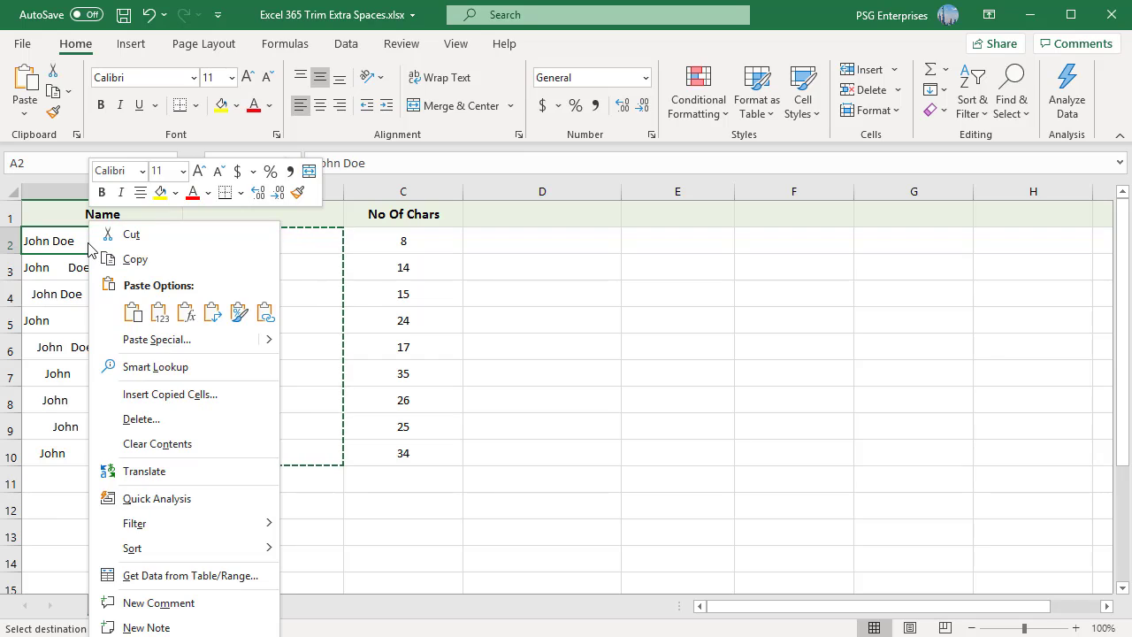
pyautogui.click(132, 312)
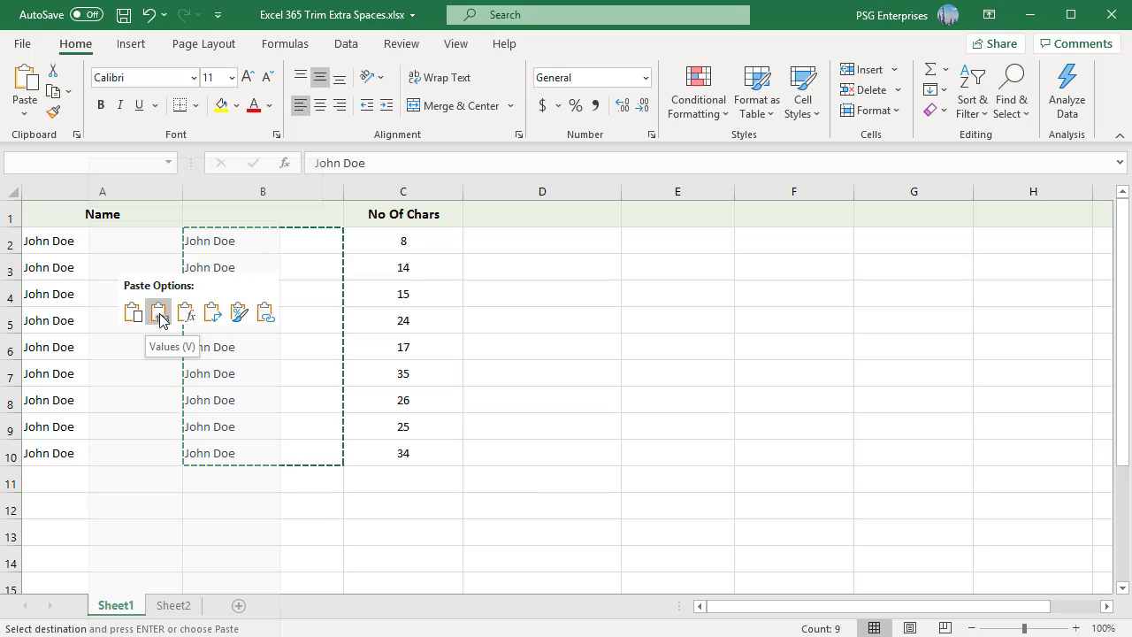
pyautogui.click(159, 312)
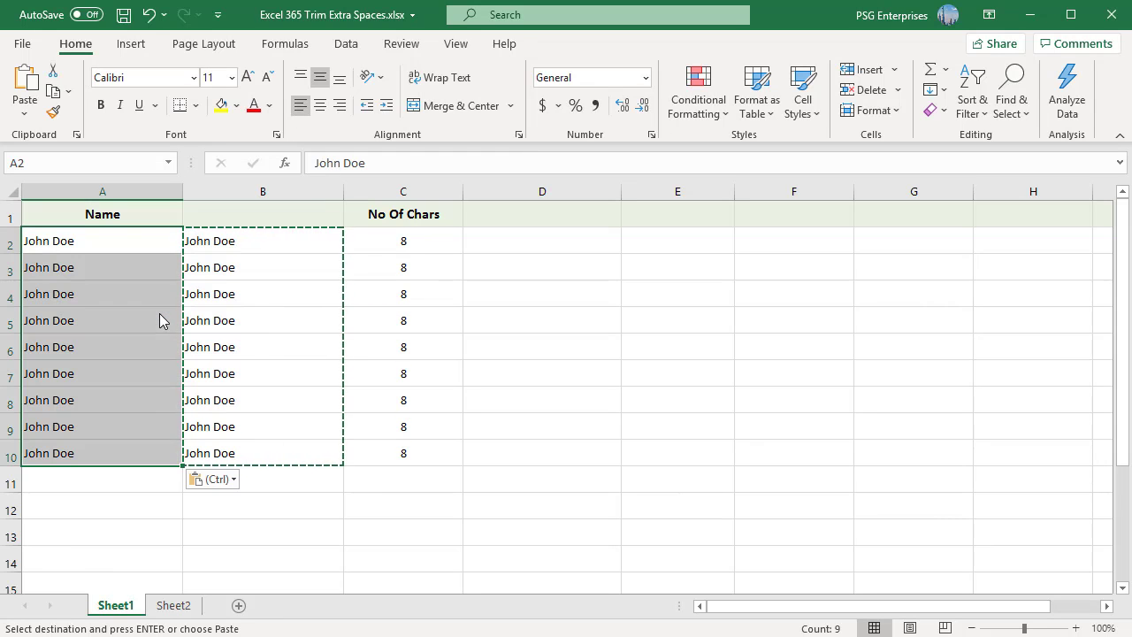
pyautogui.press('Escape')
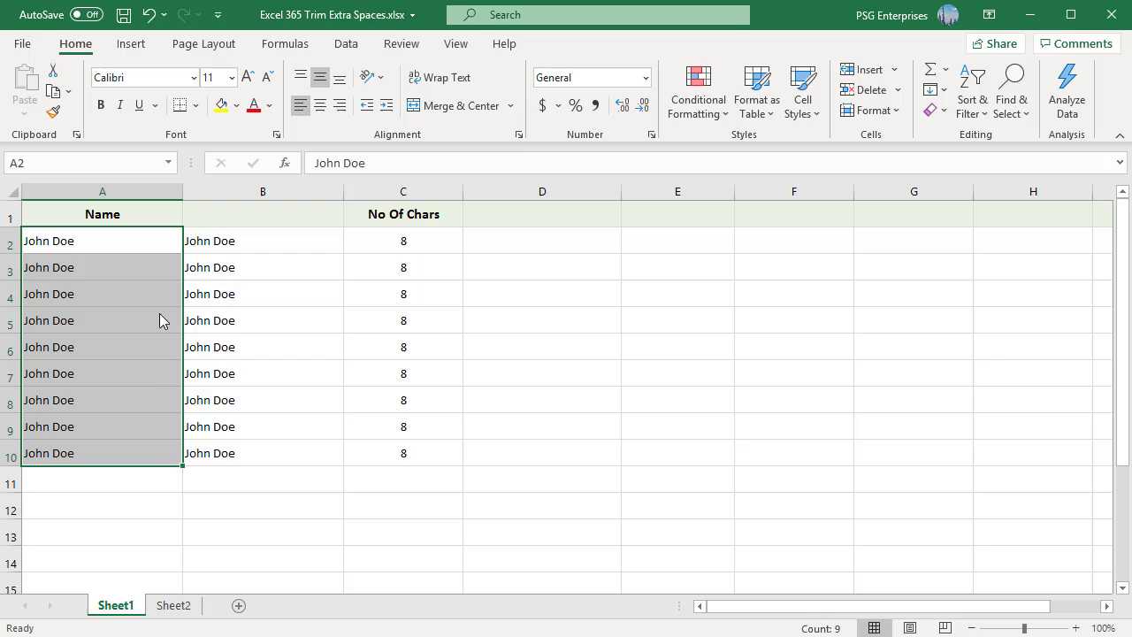
# Step: Delete helper column B containing the TRIM formulas
pyautogui.click(263, 190)
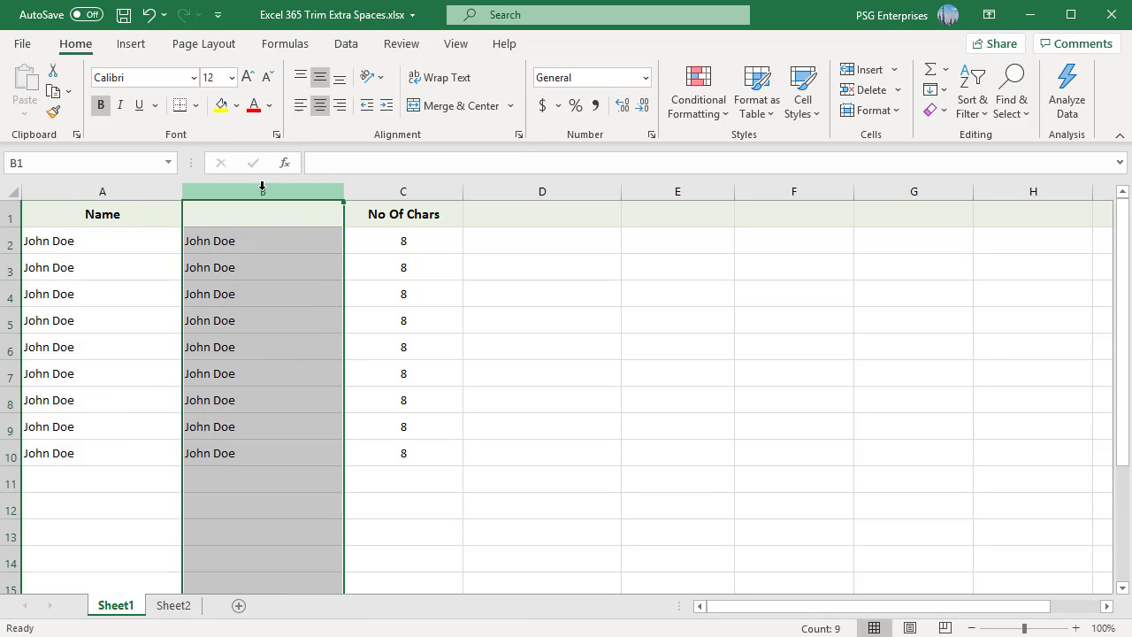
pyautogui.rightClick(261, 189)
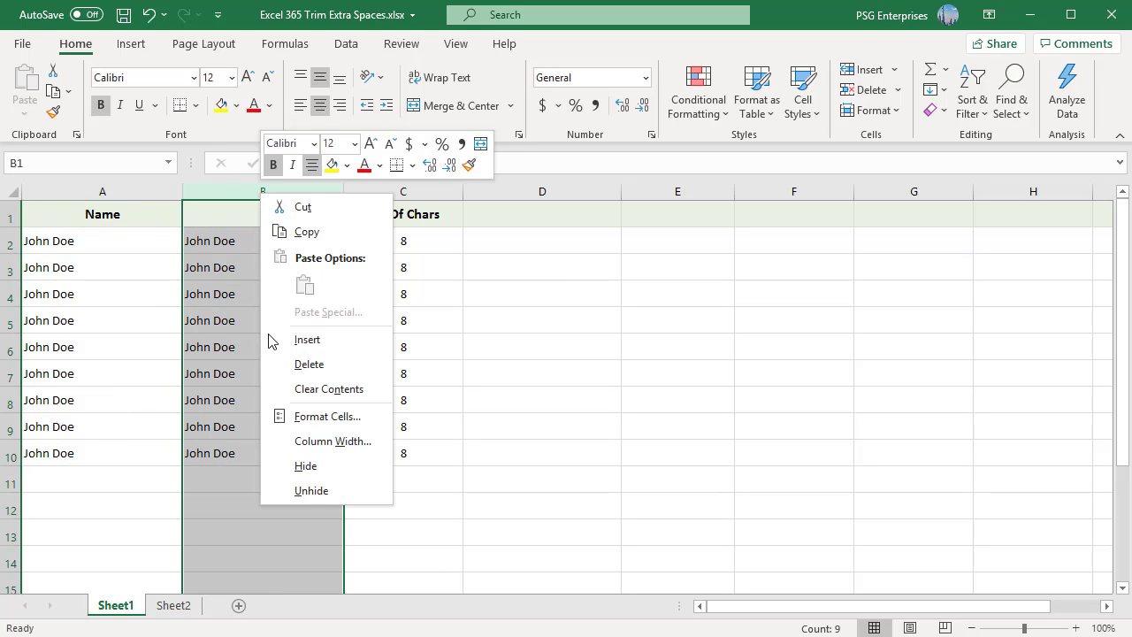
pyautogui.click(299, 372)
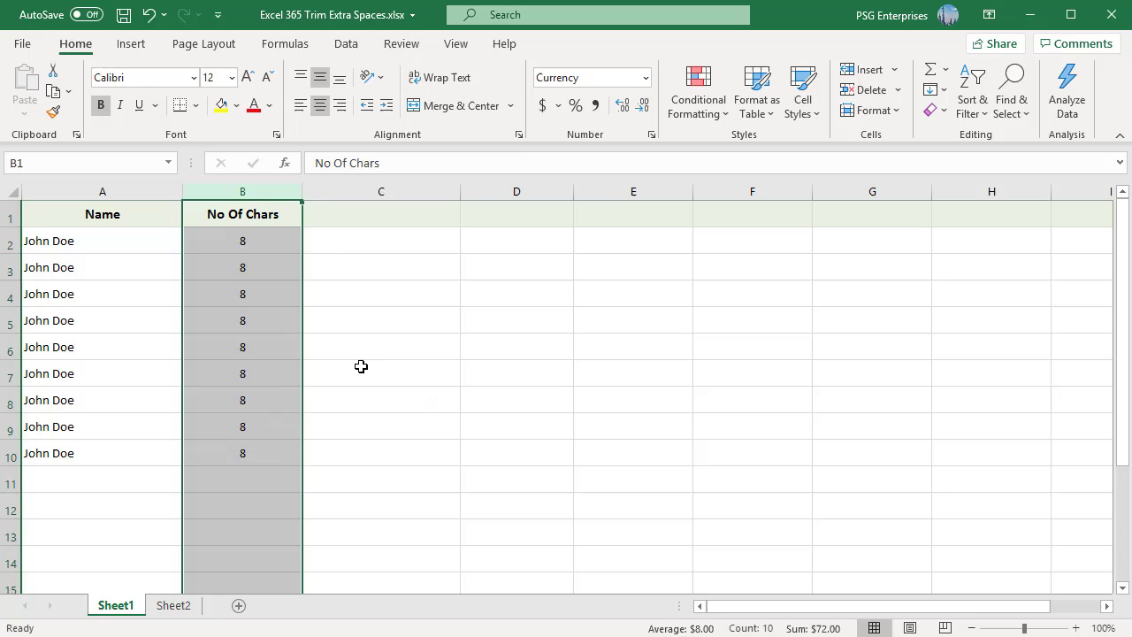
pyautogui.click(361, 366)
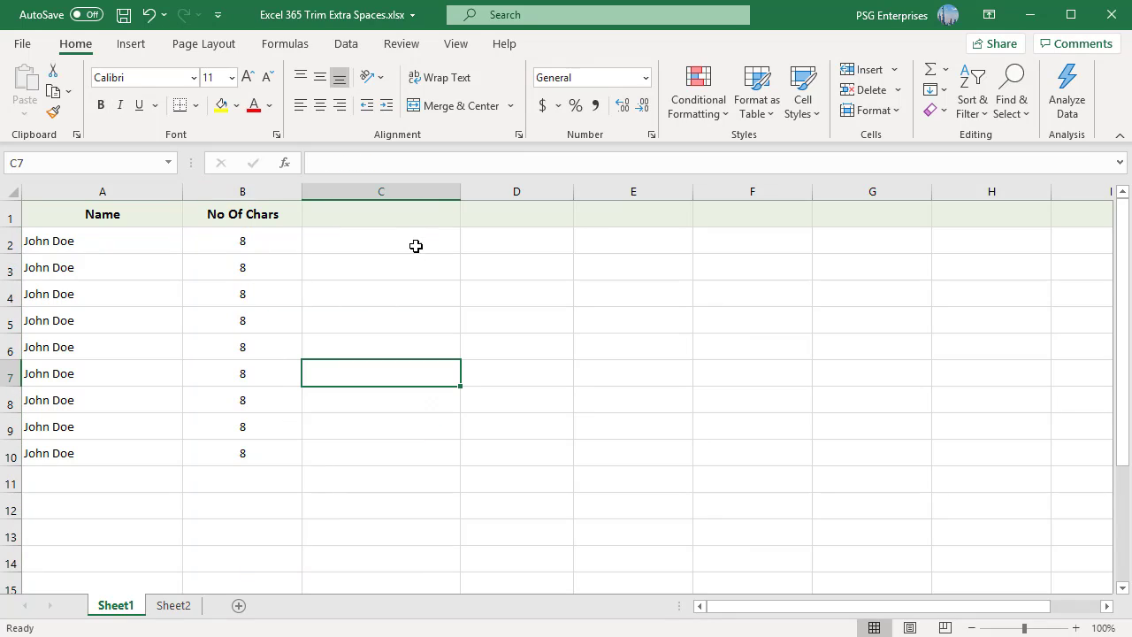
# Step: On Sheet2, enter ="Hello" & CHAR(160) & CHAR(160) & CHAR(160) & CHAR(160) & CHAR(160) & "World" in cell E8
pyautogui.click(163, 611)
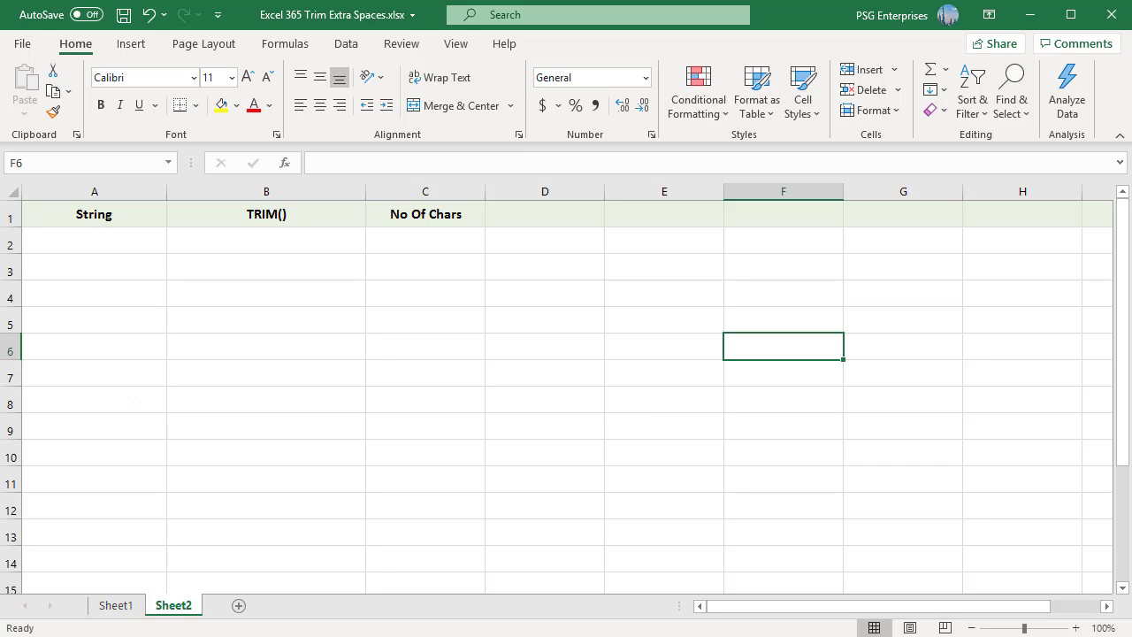
pyautogui.doubleClick(665, 405)
pyautogui.hotkey('ctrl', 'v')
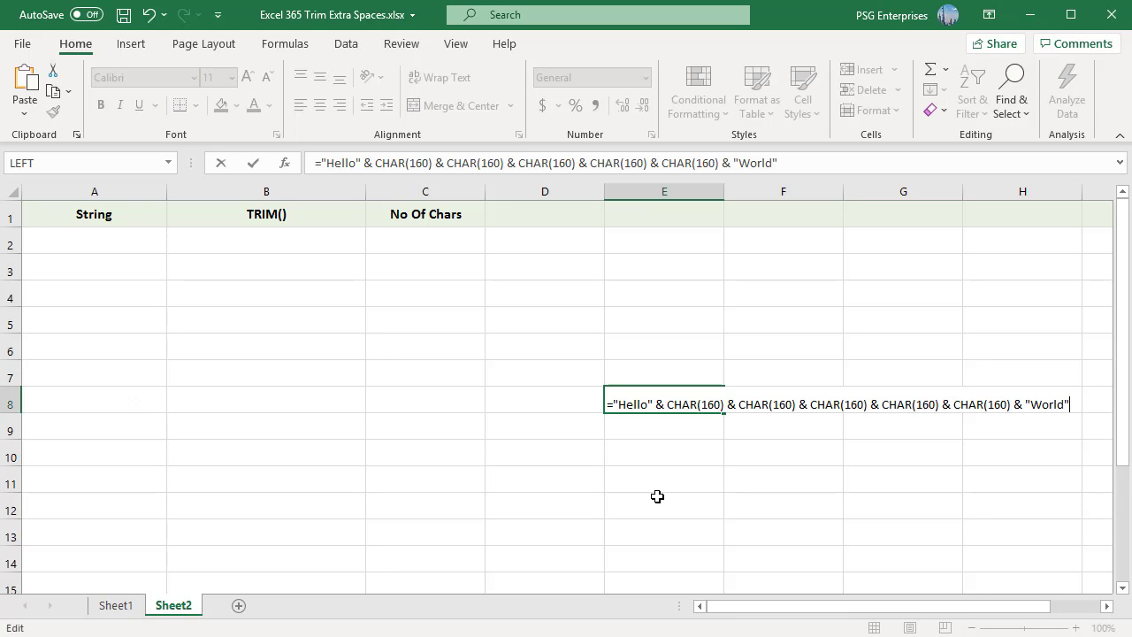
pyautogui.press('Return')
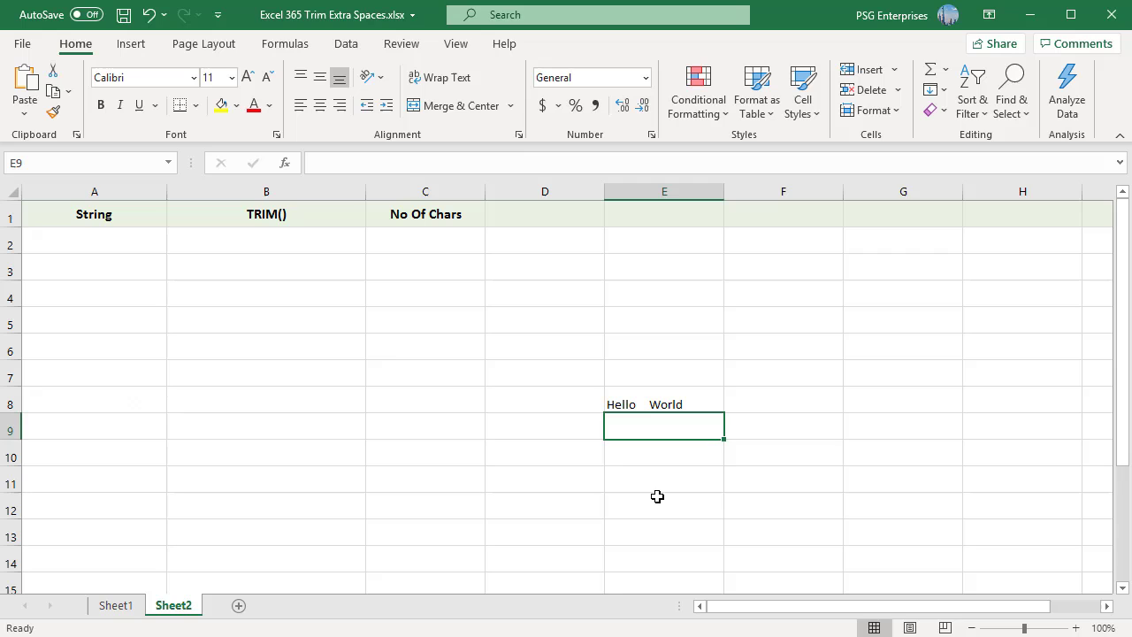
# Step: Copy cell E8 and paste it as a value into A2 under String
pyautogui.rightClick(645, 407)
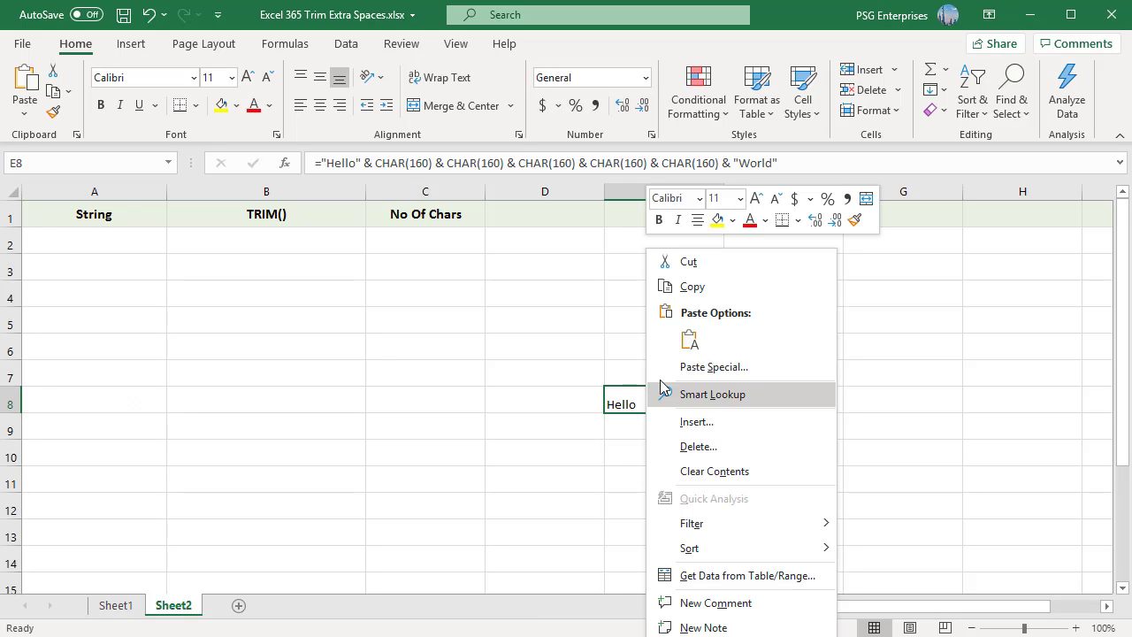
pyautogui.click(692, 286)
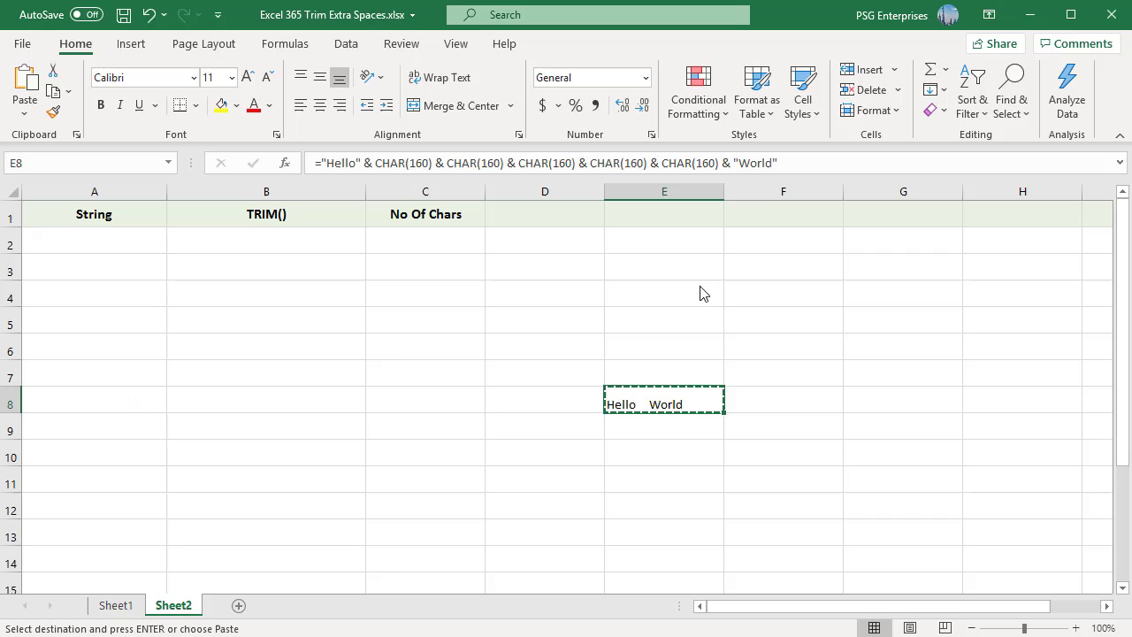
pyautogui.rightClick(62, 242)
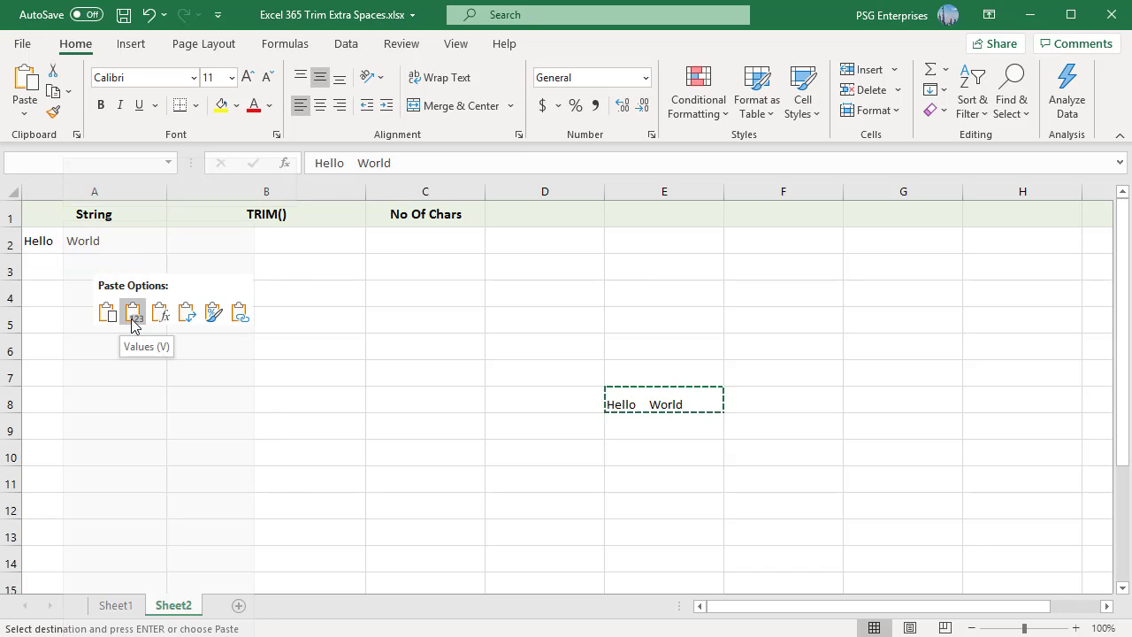
pyautogui.click(133, 314)
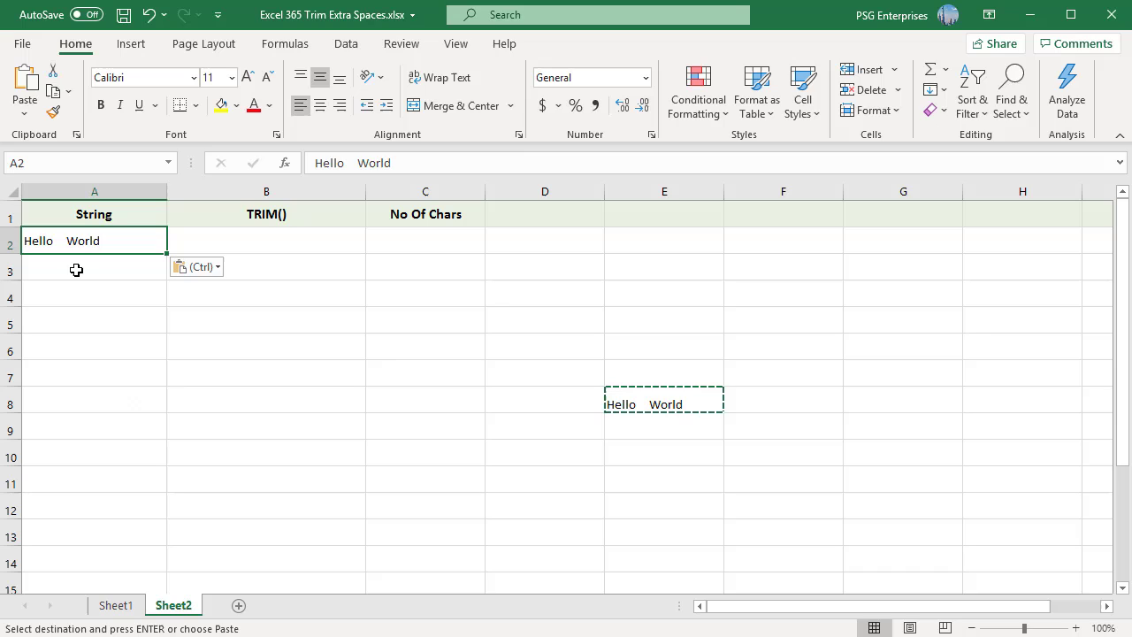
# Step: Enter Hello World with several ordinary spaces between the words in cell A3
pyautogui.click(76, 270)
pyautogui.doubleClick(116, 279)
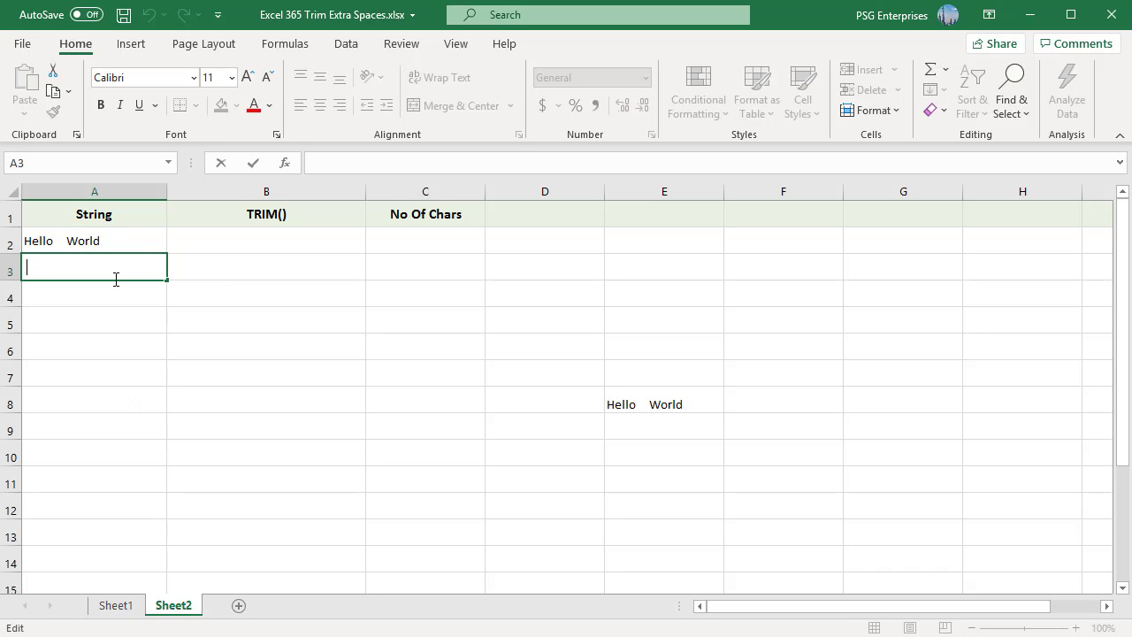
pyautogui.write('He')
pyautogui.click(94, 349)
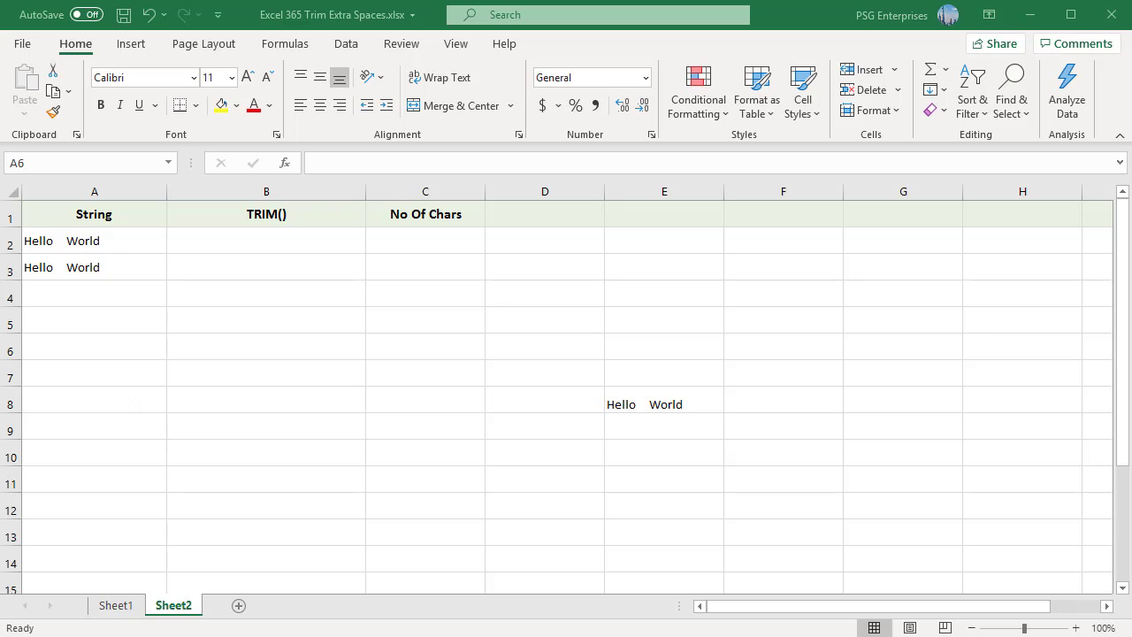
pyautogui.click(119, 265)
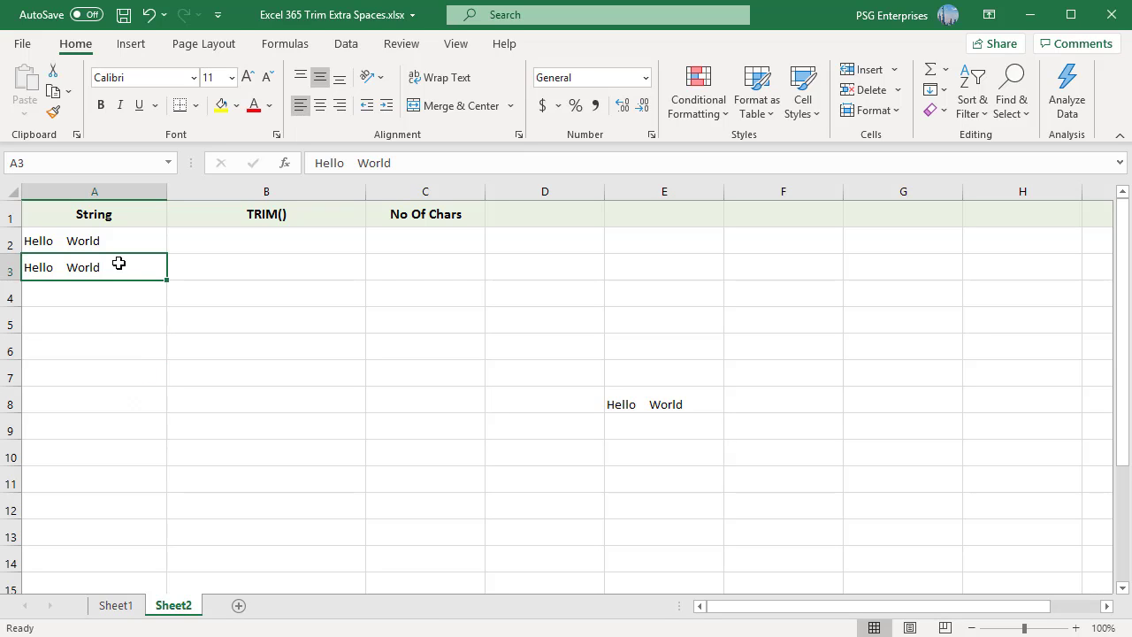
pyautogui.doubleClick(119, 264)
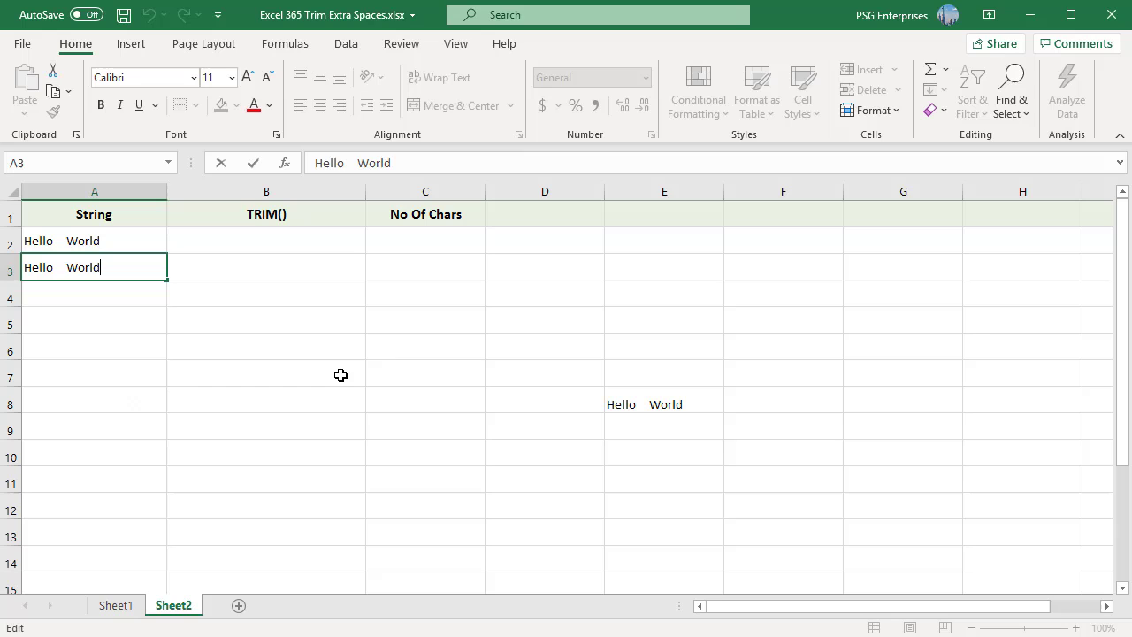
pyautogui.press('Return')
# Step: Add character-count formulas for the TRIM() column in C2:C3, and enter =TRIM(A2) in cell B2
pyautogui.click(410, 240)
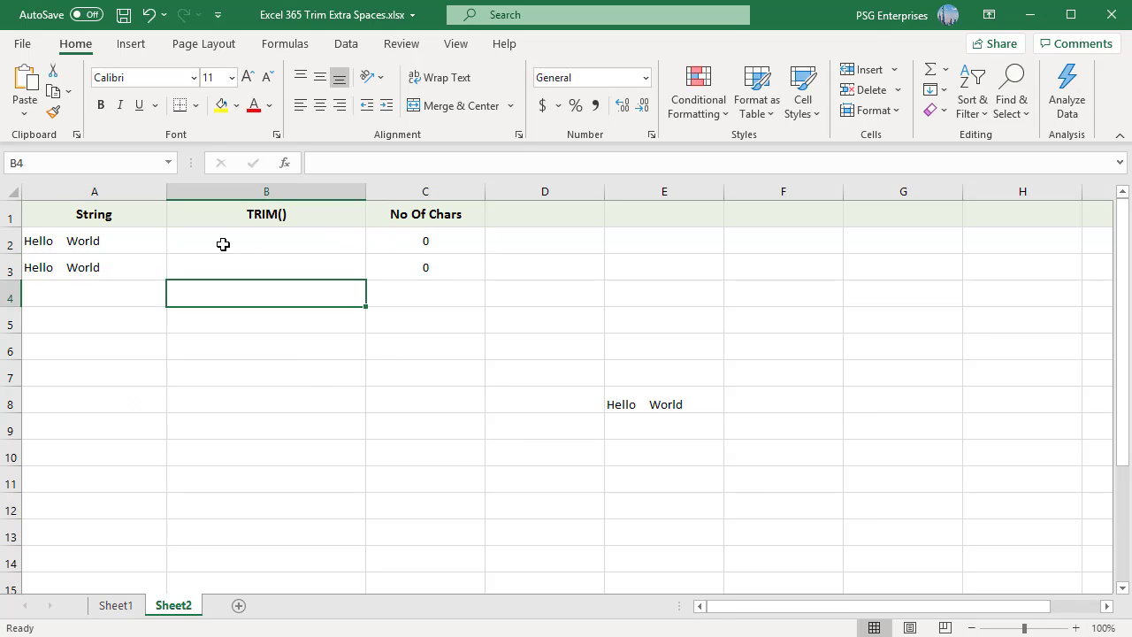
pyautogui.click(223, 244)
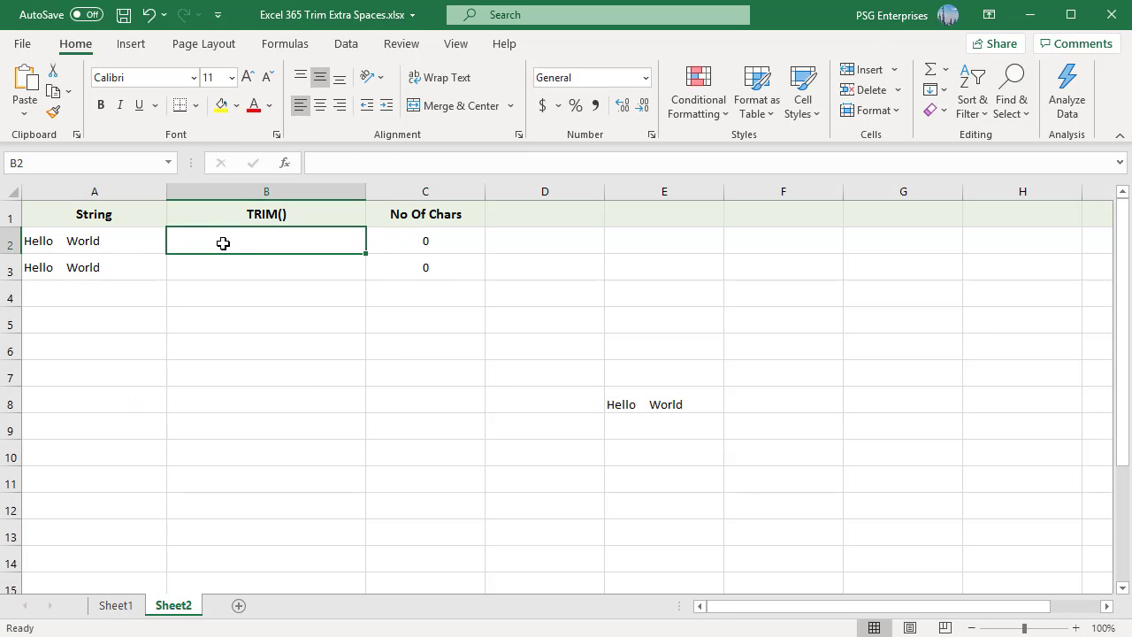
pyautogui.doubleClick(223, 243)
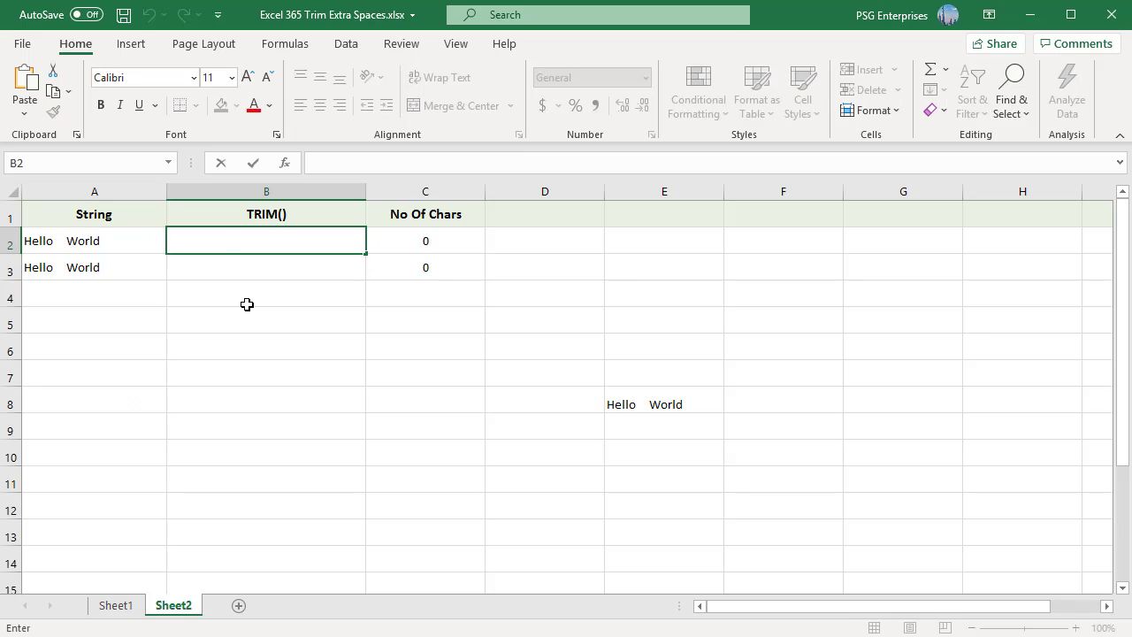
pyautogui.write('=')
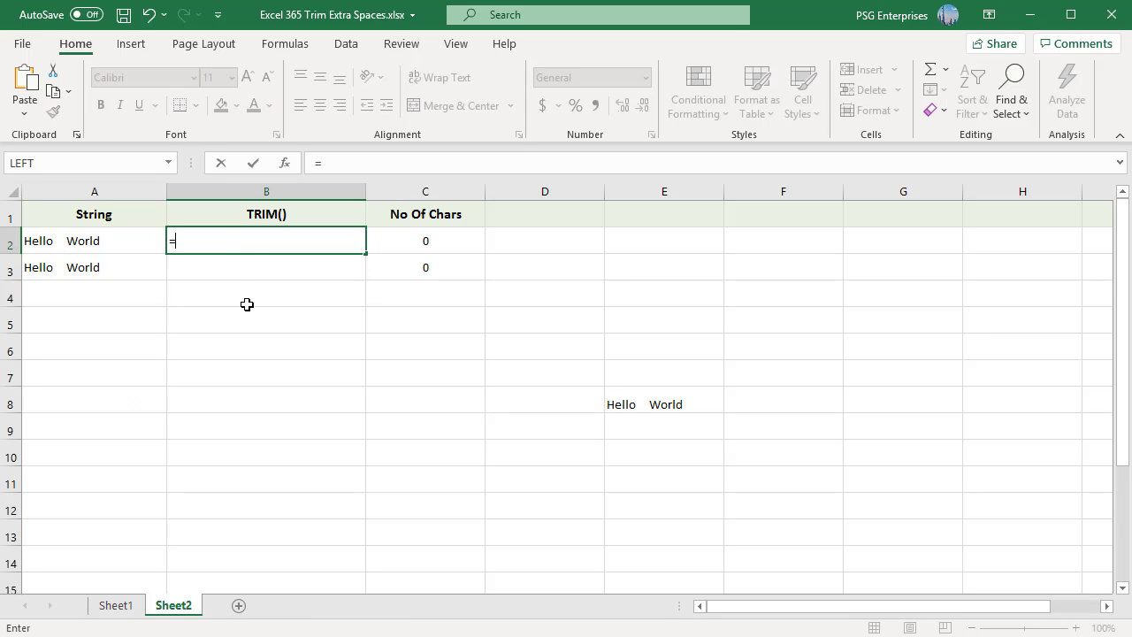
pyautogui.write('TRIM(')
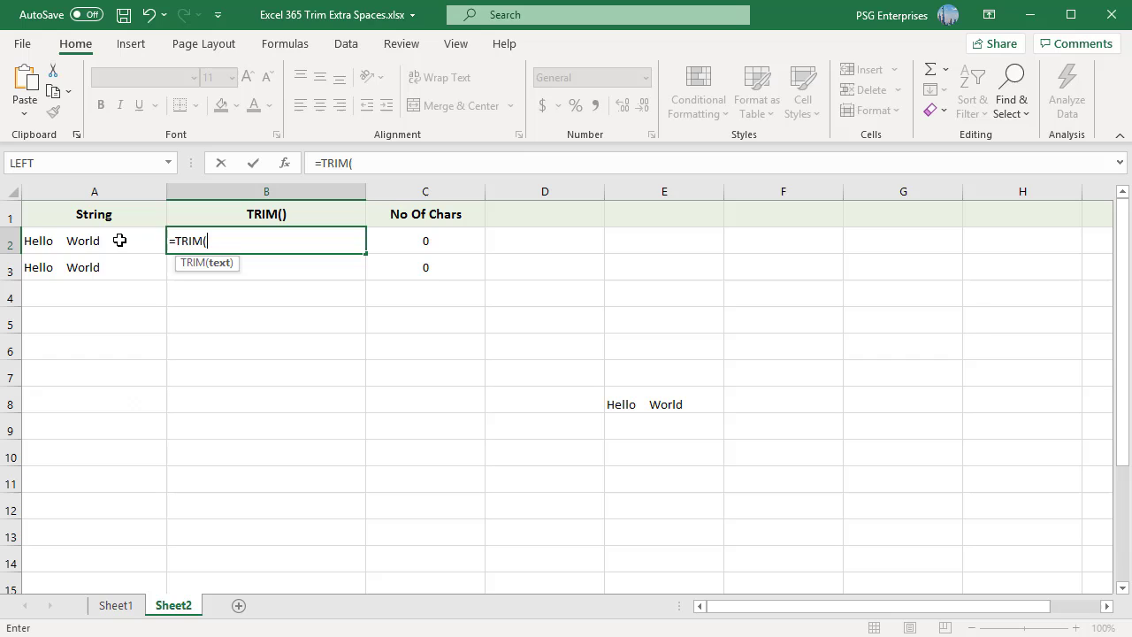
pyautogui.click(120, 240)
pyautogui.write(')')
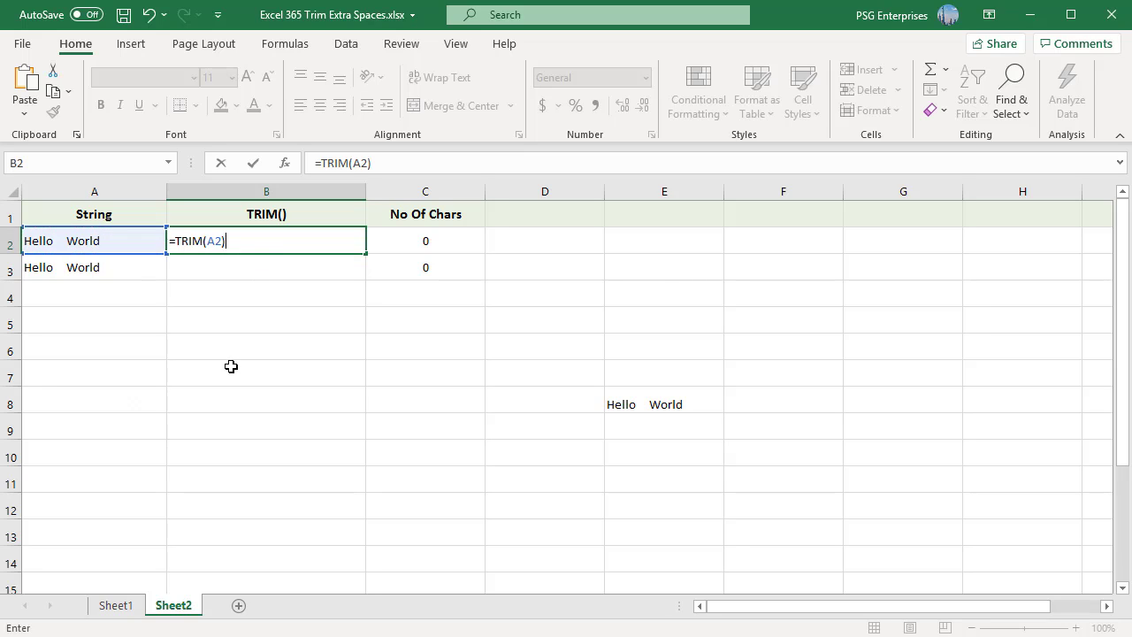
pyautogui.press('Return')
# Step: Fill the TRIM formula from B2 down to B3 and check the result for the string with ordinary spaces
pyautogui.click(230, 238)
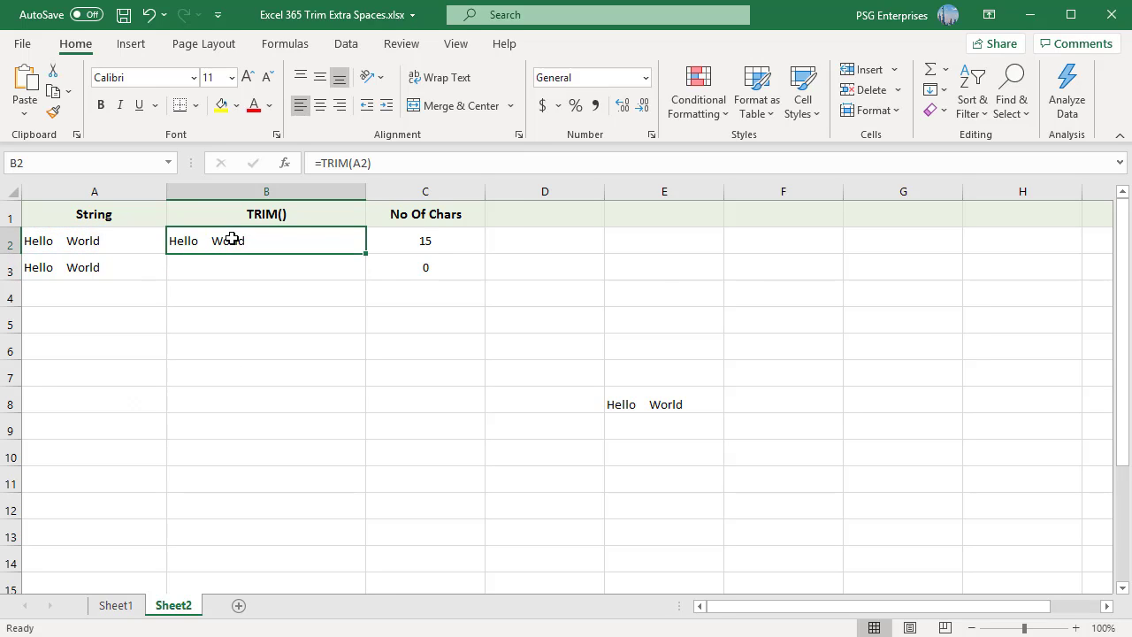
pyautogui.moveTo(369, 253); pyautogui.dragTo(360, 286)
pyautogui.click(475, 339)
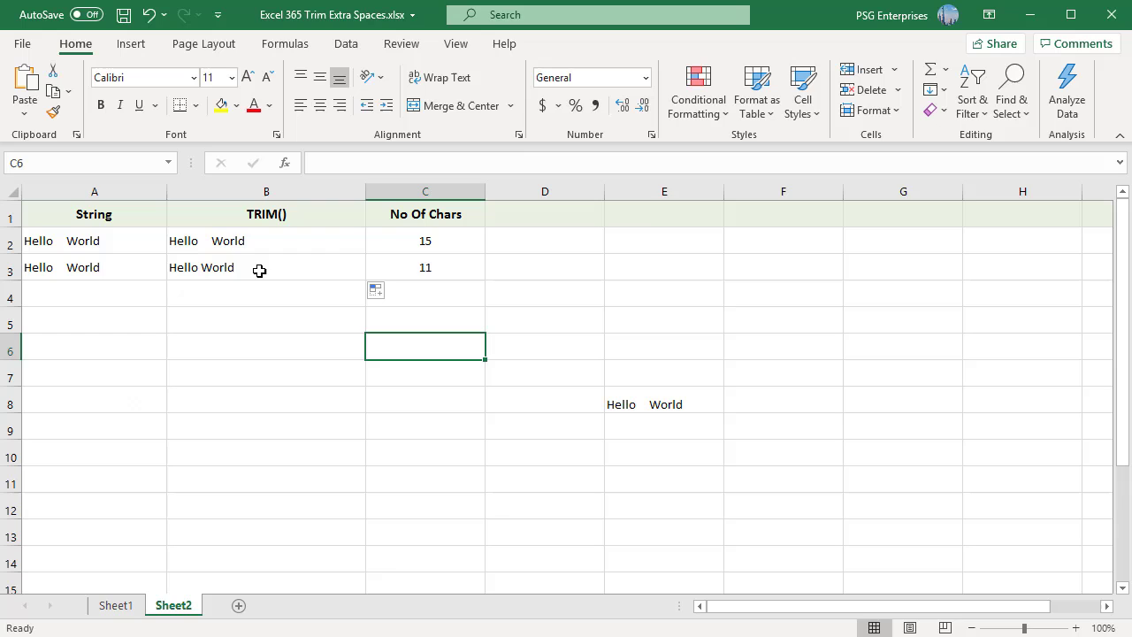
pyautogui.doubleClick(424, 298)
pyautogui.click(239, 270)
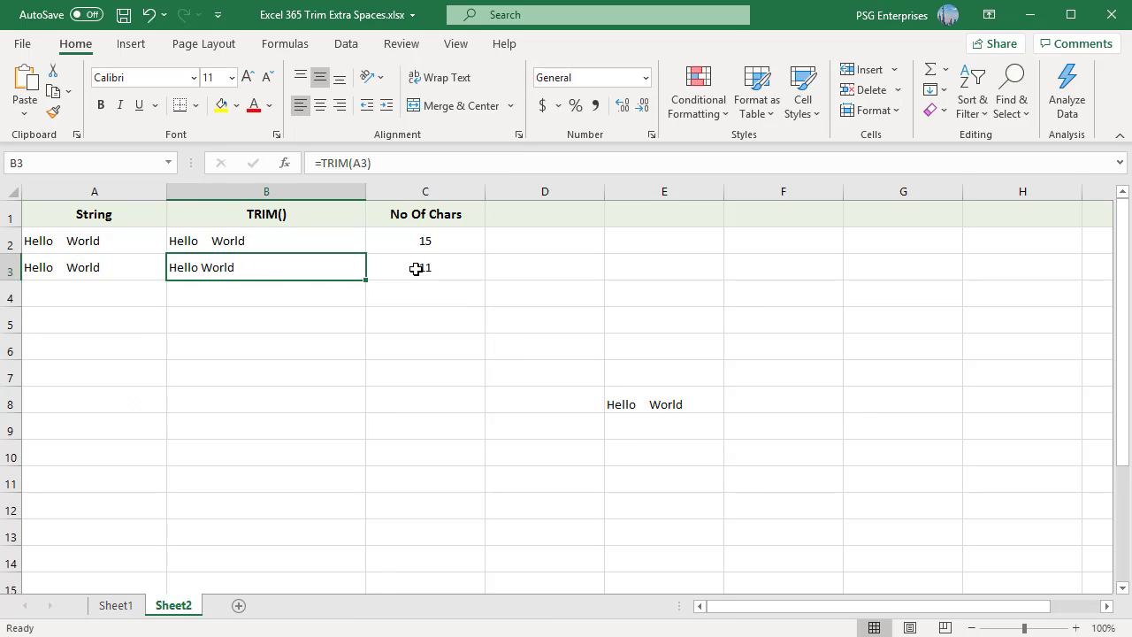
# Step: Replace the formula in B2 with =TRIM(SUBSTITUTE(A2,CHAR(160),CHAR(32))) to handle the non-breaking spaces
pyautogui.click(272, 245)
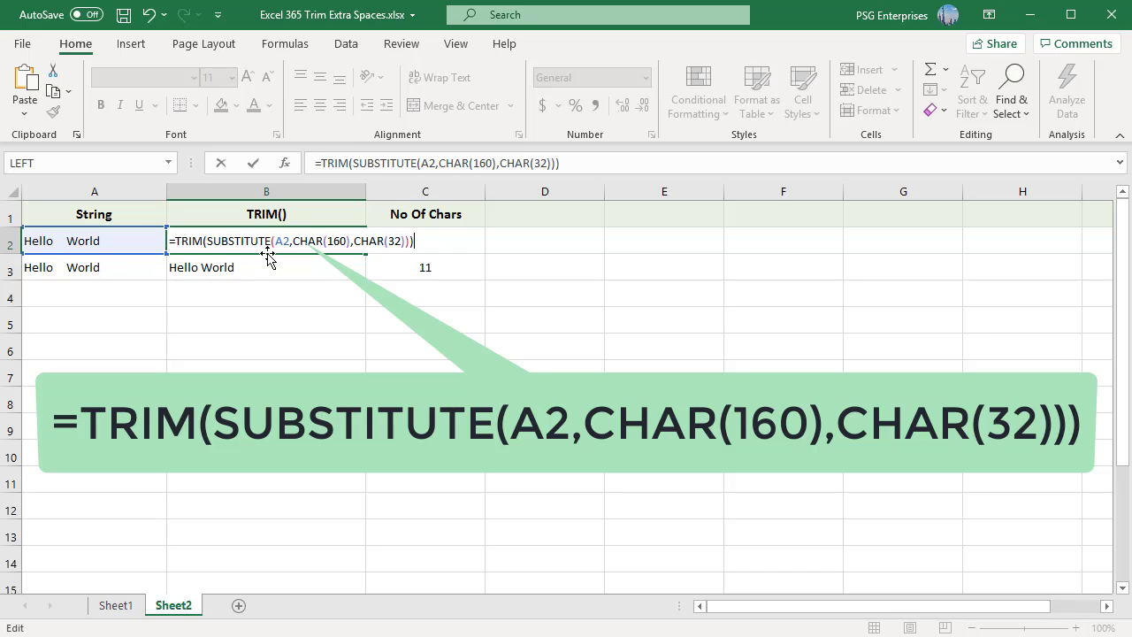
pyautogui.press('Return')
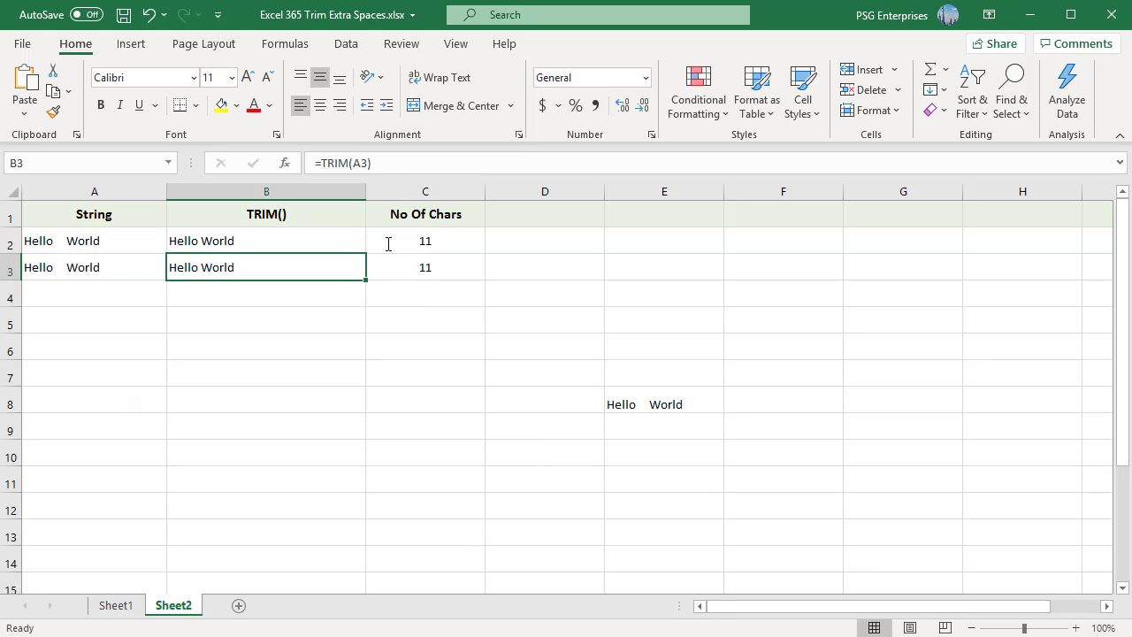